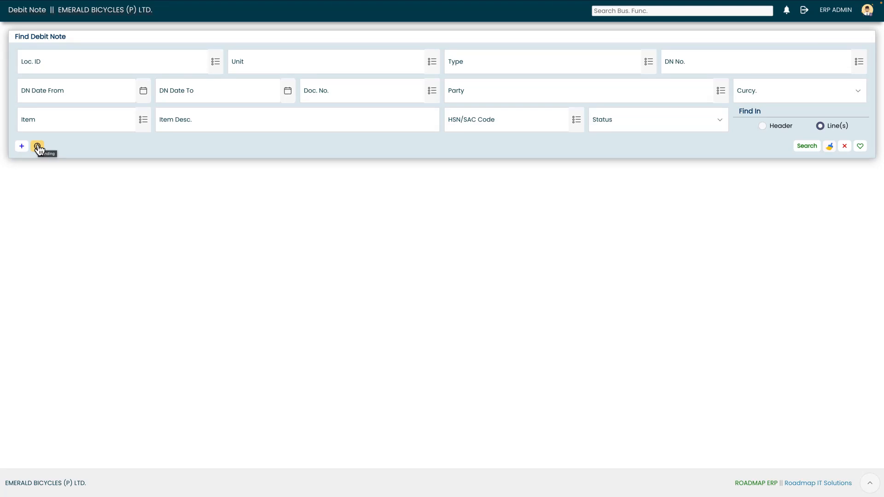
Open the pending purchase returns, set the RIM (26 INCH) line's return quantity to 50 and select that line
{"action": "left_click", "coordinate": [38, 147]}
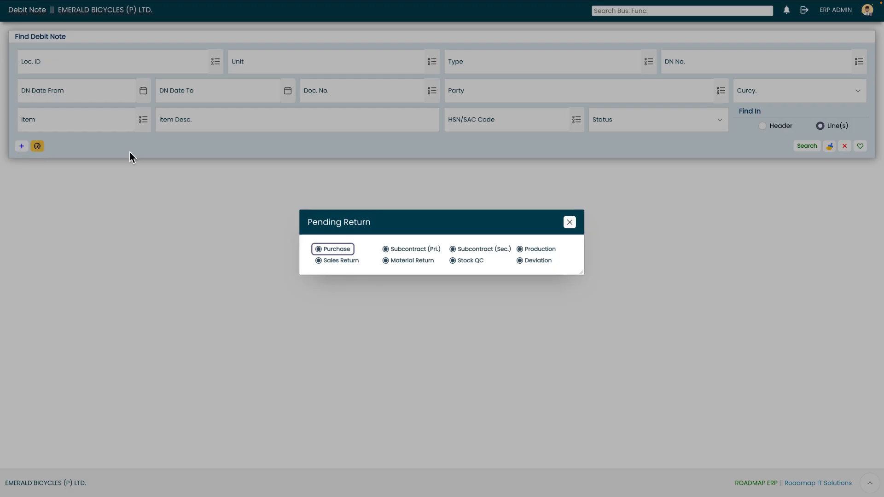
{"action": "left_click", "coordinate": [338, 249]}
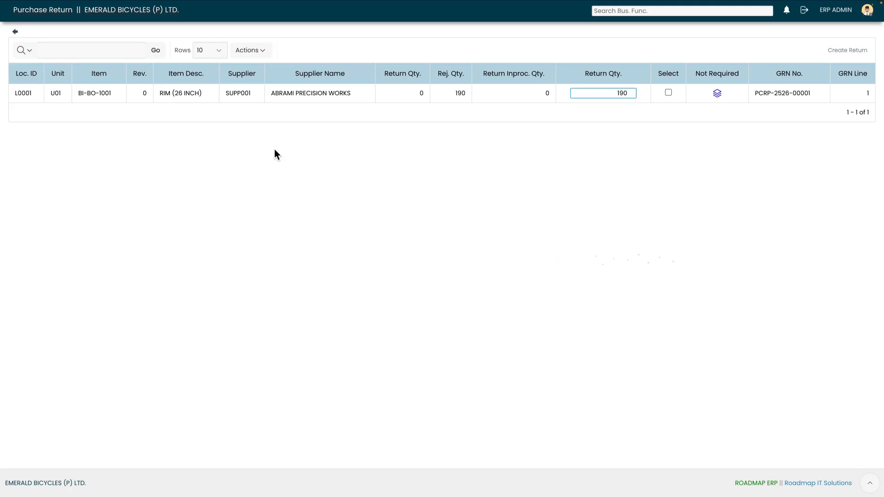
{"action": "left_click", "coordinate": [631, 95]}
{"action": "key", "text": "BackSpace"}
{"action": "key", "text": "BackSpace"}
{"action": "key", "text": "BackSpace"}
{"action": "type", "text": "50"}
{"action": "left_click", "coordinate": [668, 93]}
Create the purchase return for the selected line with the date 09.10.2025
{"action": "left_click", "coordinate": [846, 51]}
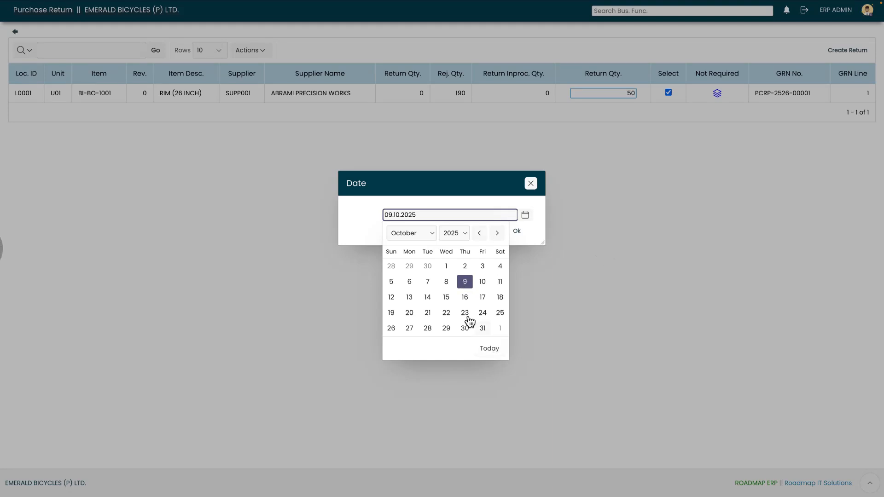
{"action": "left_click", "coordinate": [464, 284]}
{"action": "left_click", "coordinate": [522, 233]}
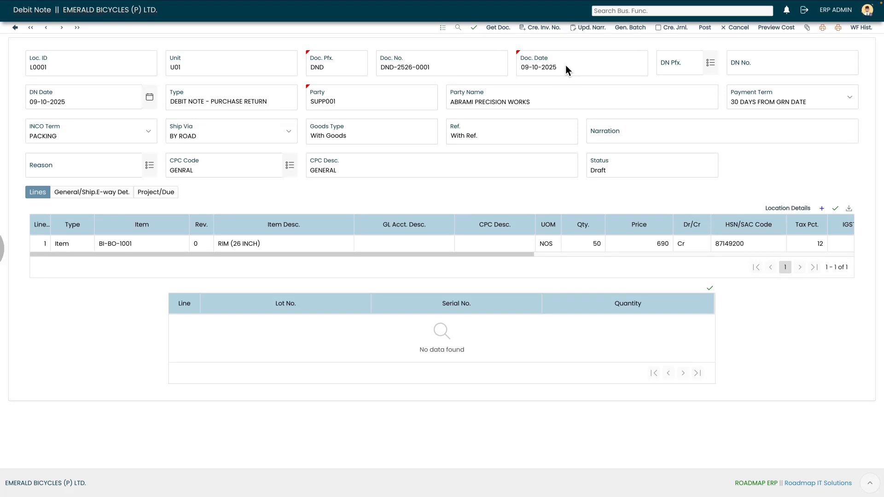
Set the debit note's DN prefix to DNPR
{"action": "left_click", "coordinate": [709, 64]}
{"action": "left_click", "coordinate": [395, 208]}
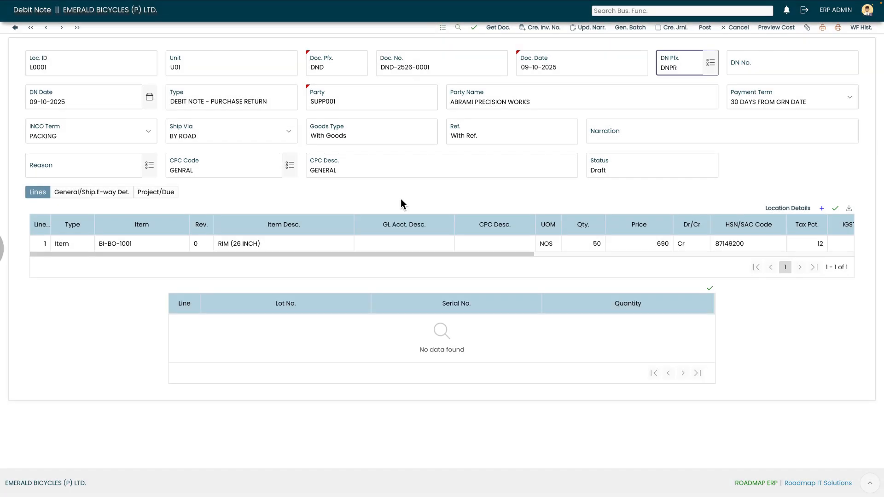
{"action": "left_click", "coordinate": [692, 87]}
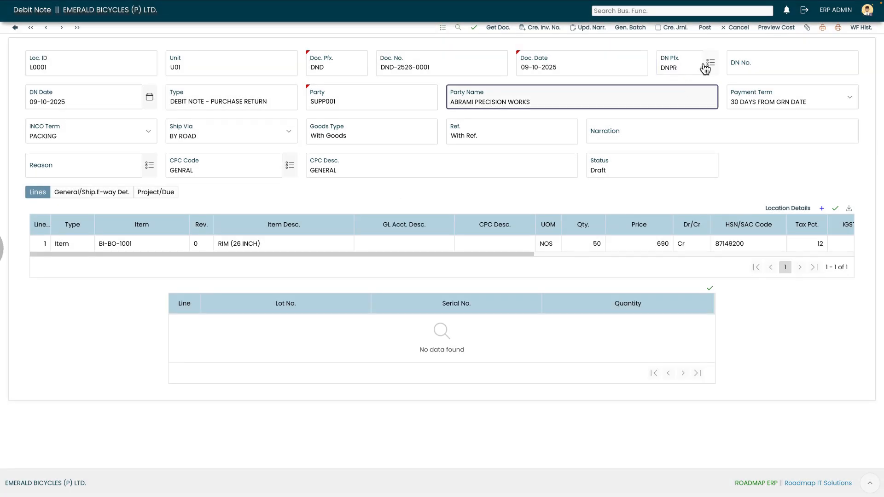
{"action": "left_click", "coordinate": [754, 68]}
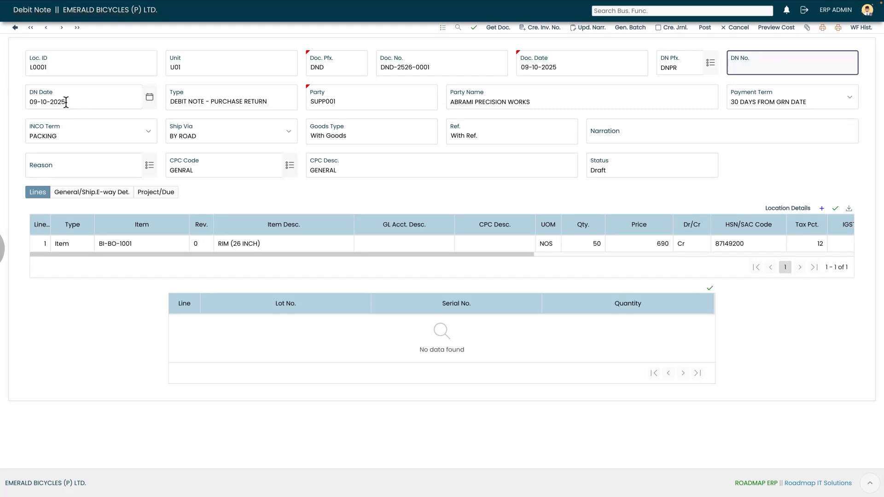
{"action": "left_click", "coordinate": [207, 103]}
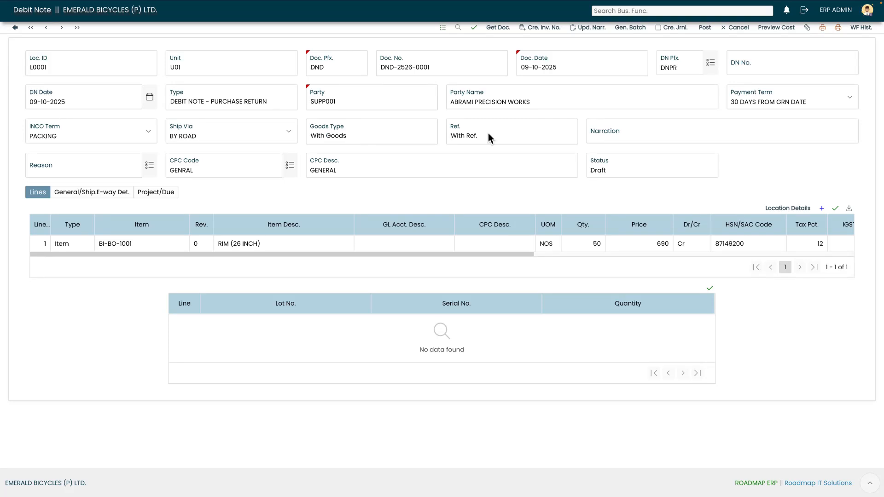
Enter PURCHASE RETURN as the debit note's narration and choose Defect as the reason
{"action": "left_click", "coordinate": [660, 139]}
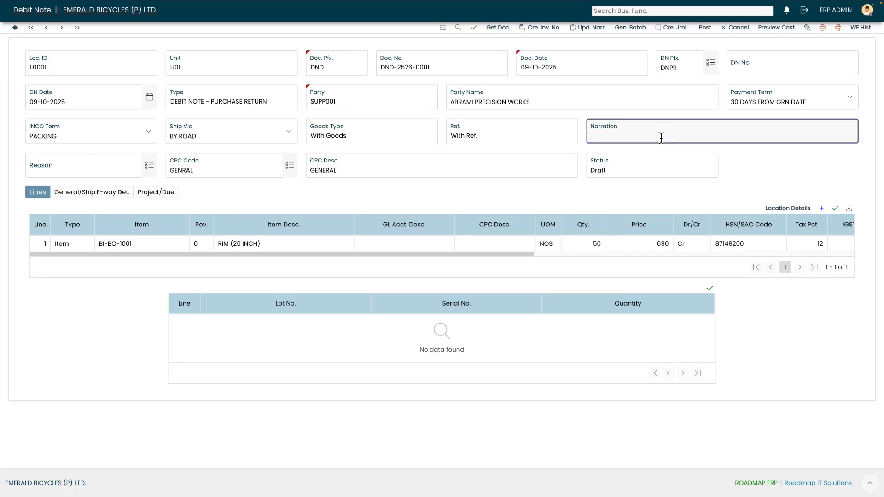
{"action": "type", "text": "PURCHASE RETURN"}
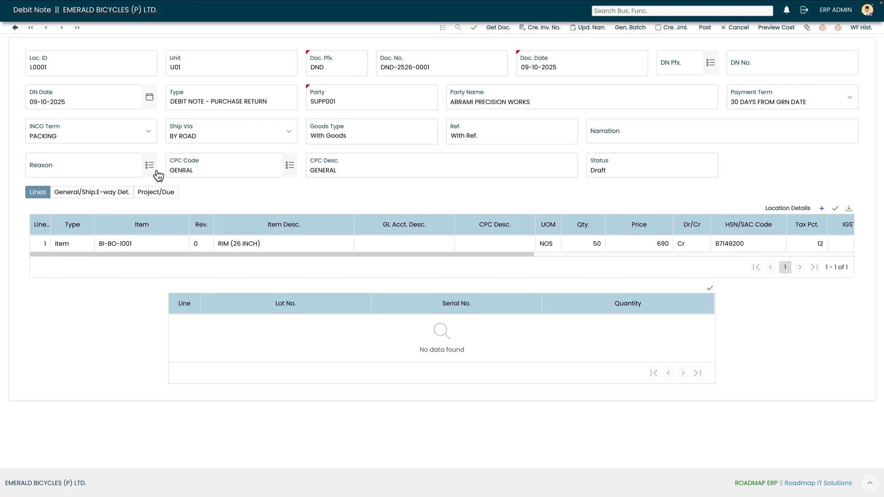
{"action": "left_click", "coordinate": [153, 167]}
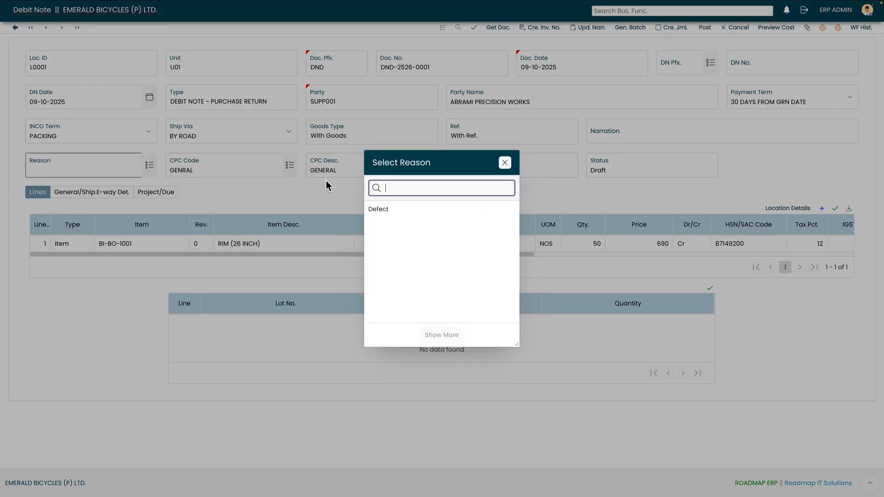
{"action": "left_click", "coordinate": [395, 215]}
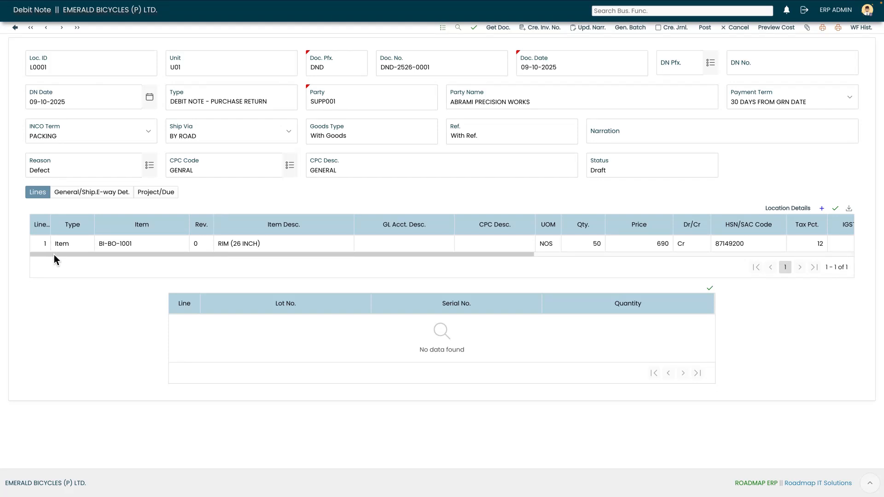
Review the debit note's general, shipping and e-way details and its project and due details, returning to the lines
{"action": "left_click", "coordinate": [82, 194]}
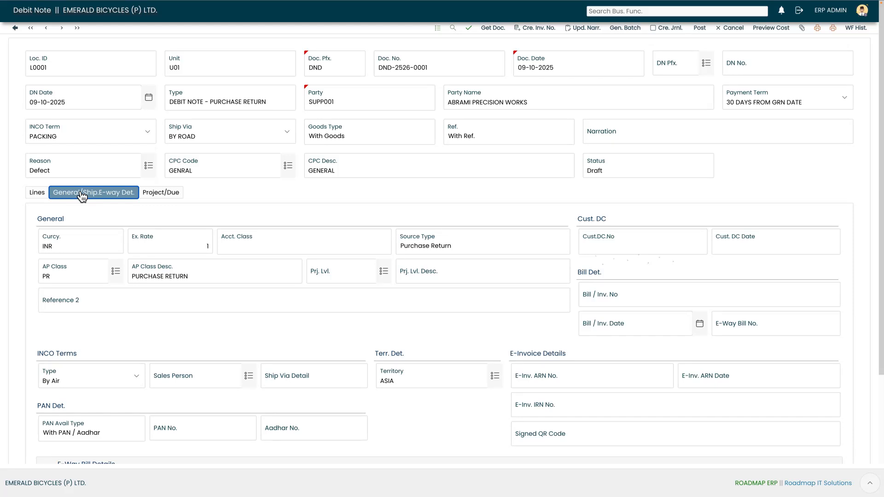
{"action": "left_click", "coordinate": [155, 193]}
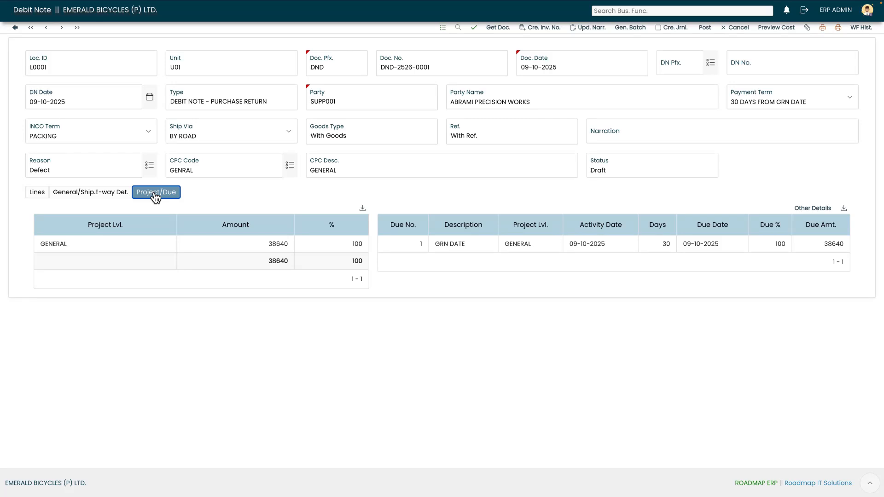
{"action": "left_click", "coordinate": [37, 194]}
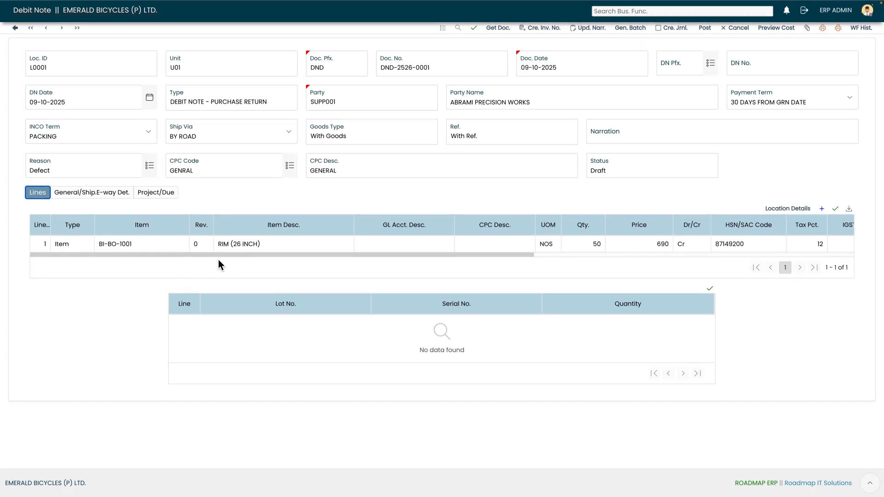
Assign the GL account 100 TON PRESS and the CPC GENERAL to the RIM (26 INCH) line
{"action": "left_click_drag", "start_coordinate": [247, 256], "coordinate": [310, 256]}
{"action": "left_click", "coordinate": [320, 244]}
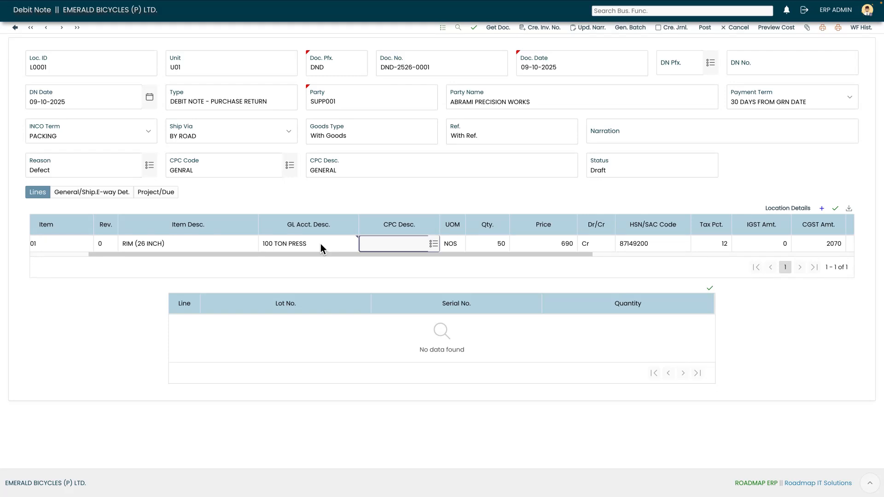
{"action": "left_click", "coordinate": [321, 244]}
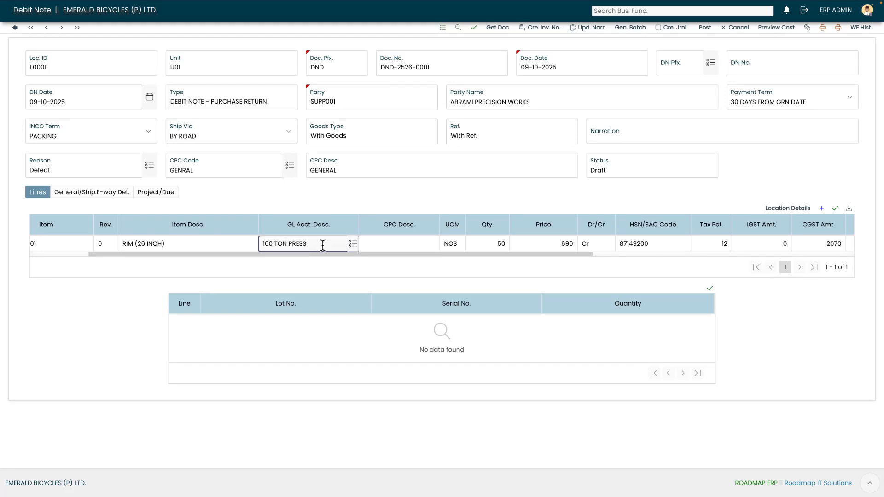
{"action": "left_click", "coordinate": [403, 244]}
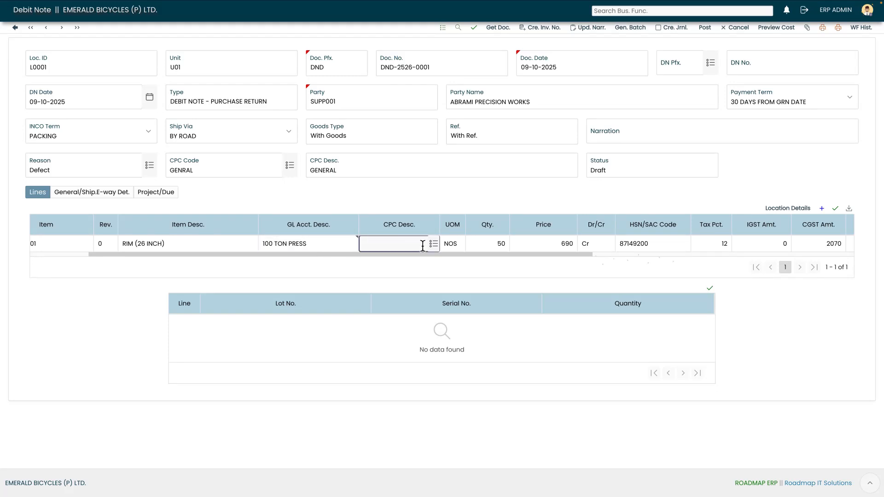
{"action": "left_click", "coordinate": [433, 244]}
{"action": "left_click", "coordinate": [435, 244]}
{"action": "left_click", "coordinate": [383, 233]}
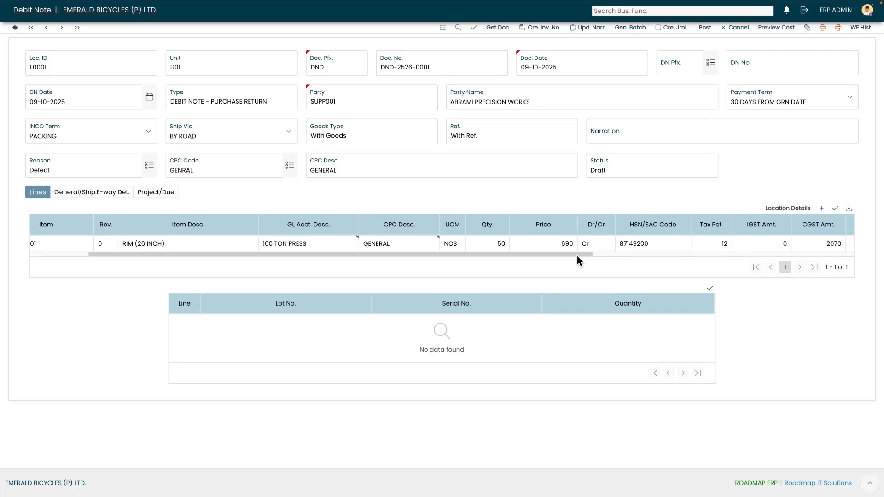
Examine the item line's price, HSN/SAC, tax amount, GST type, input type and RCM columns
{"action": "scroll", "coordinate": [577, 256], "scroll_direction": "right", "scroll_amount": 3}
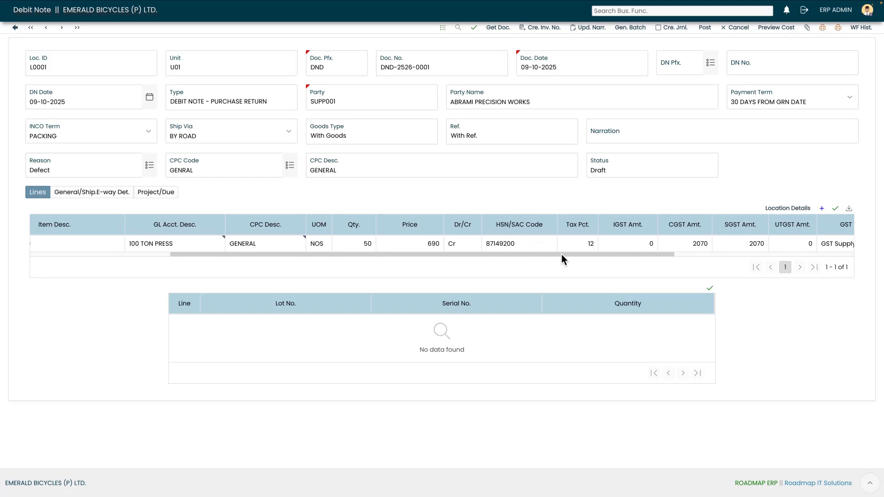
{"action": "left_click_drag", "start_coordinate": [564, 255], "coordinate": [566, 251]}
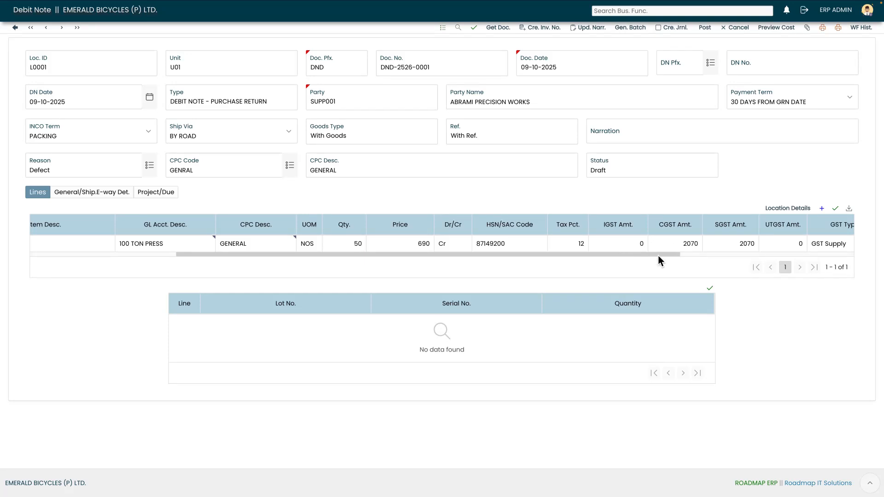
{"action": "scroll", "coordinate": [654, 253], "scroll_direction": "right", "scroll_amount": 2}
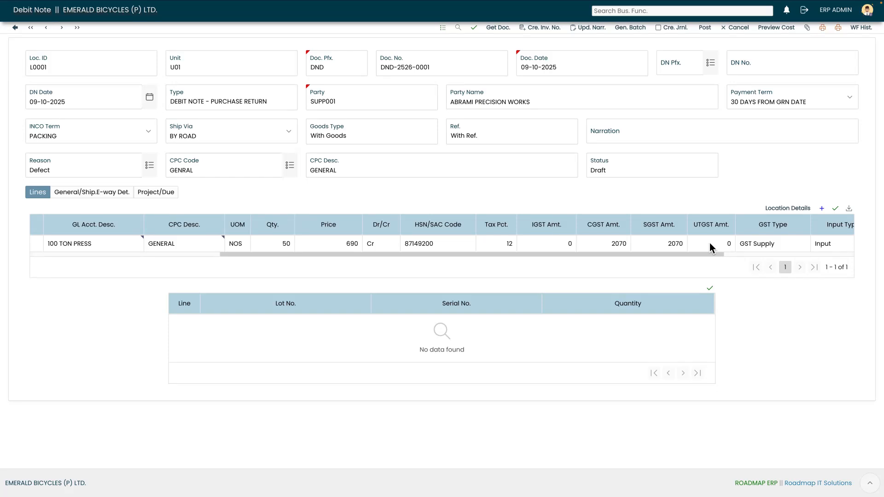
{"action": "left_click_drag", "start_coordinate": [715, 255], "coordinate": [849, 253]}
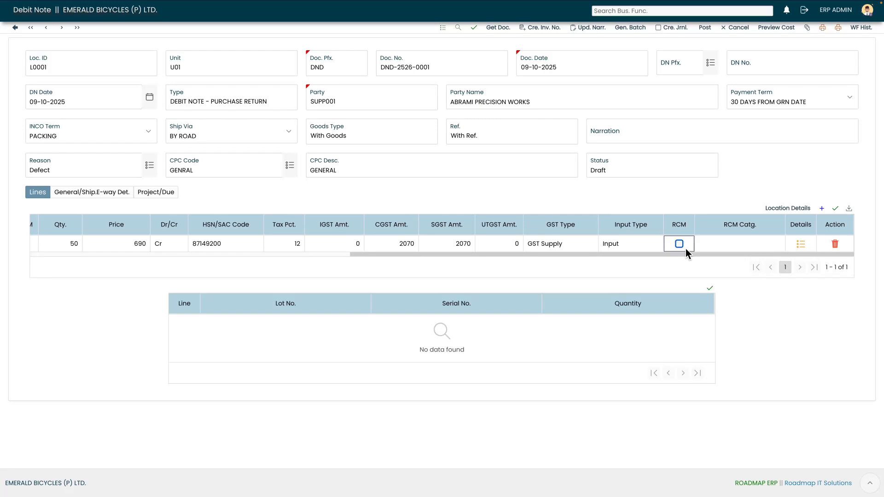
{"action": "left_click", "coordinate": [720, 262]}
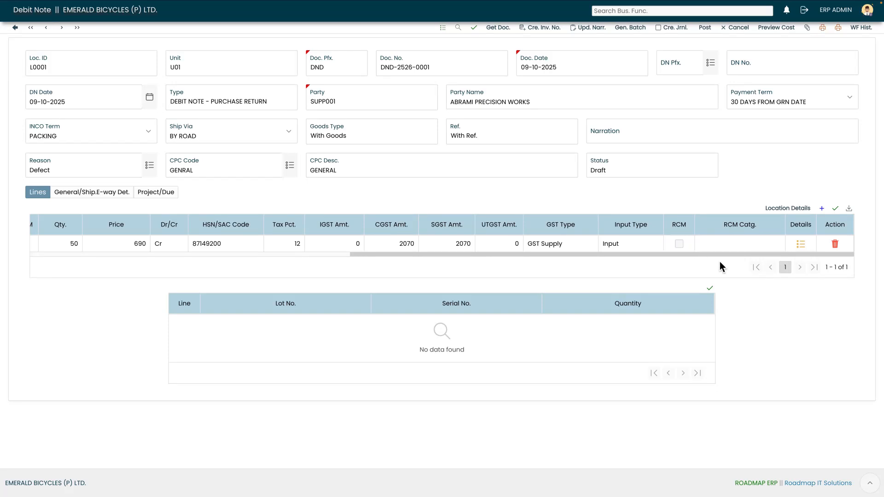
Review the item line's additional details and the debit note's ship and bill location details
{"action": "left_click", "coordinate": [801, 247]}
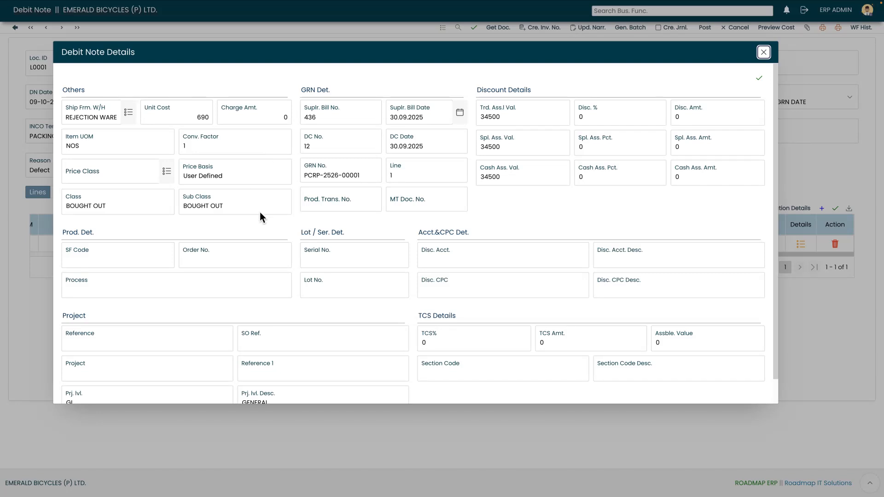
{"action": "scroll", "coordinate": [416, 247], "scroll_direction": "down", "scroll_amount": 1}
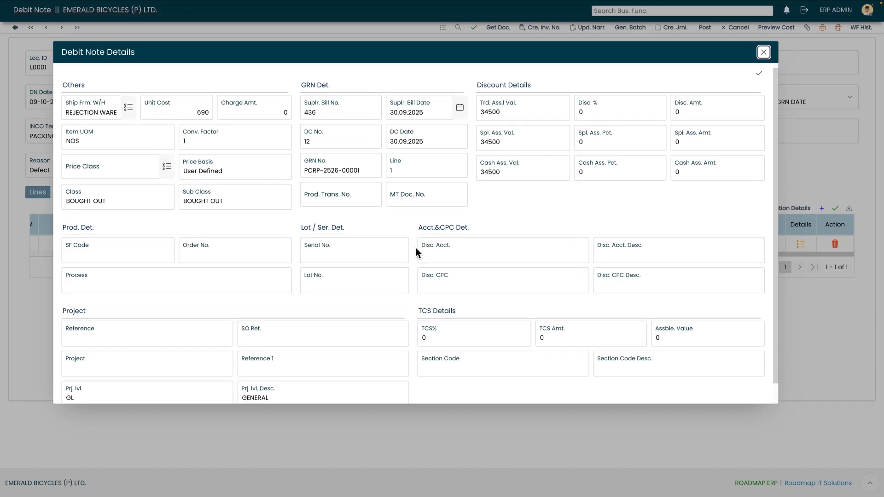
{"action": "scroll", "coordinate": [415, 247], "scroll_direction": "up", "scroll_amount": 1}
{"action": "left_click", "coordinate": [763, 52]}
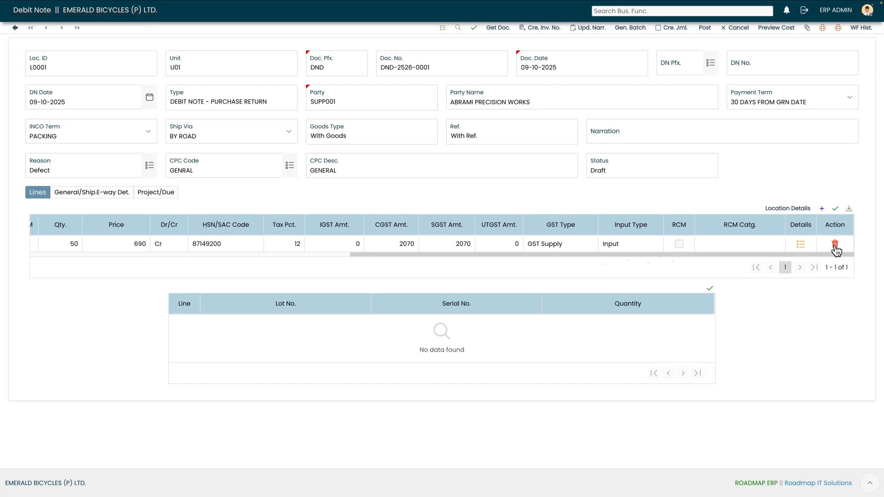
{"action": "left_click", "coordinate": [785, 209]}
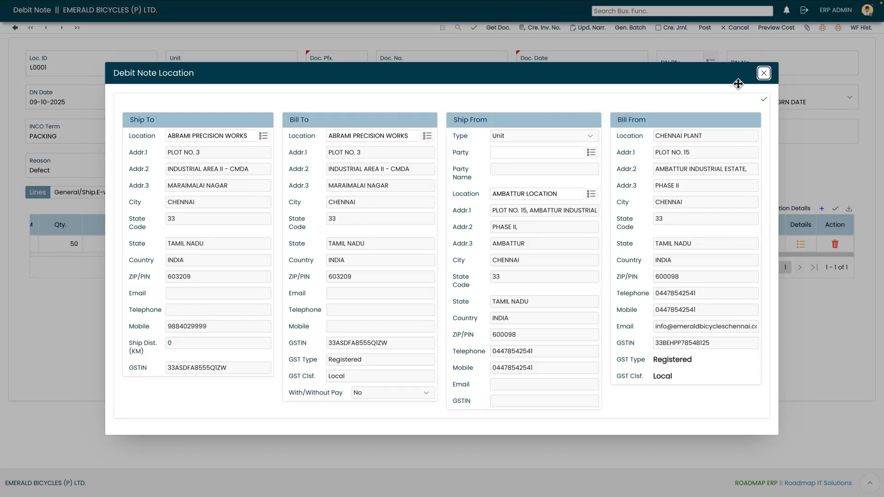
{"action": "left_click", "coordinate": [763, 73]}
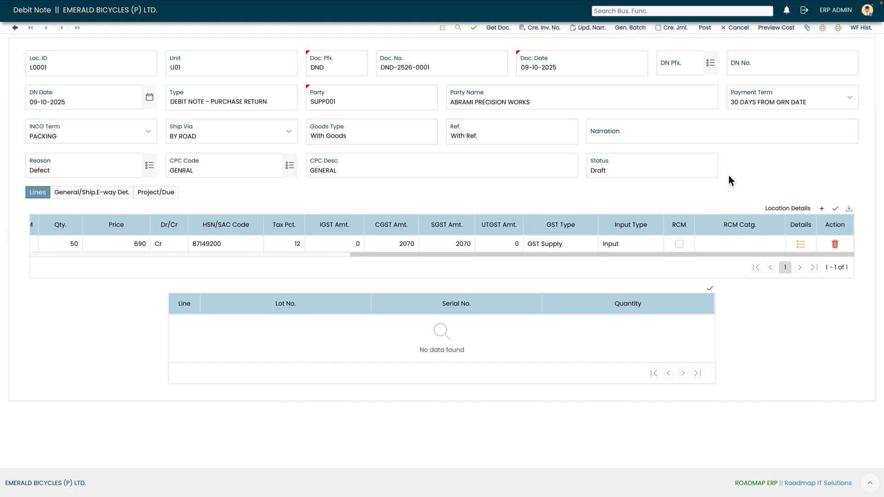
Save the debit note lines and create the invoice number for the debit note
{"action": "left_click", "coordinate": [835, 208]}
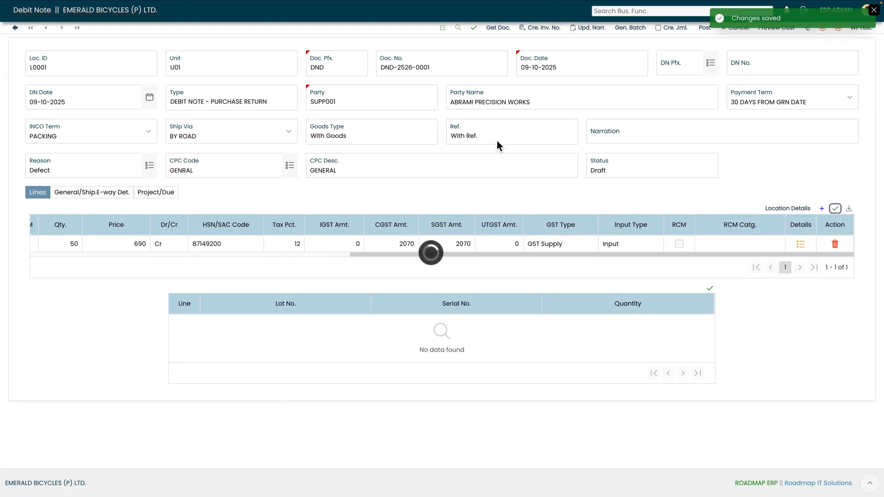
{"action": "left_click", "coordinate": [551, 29]}
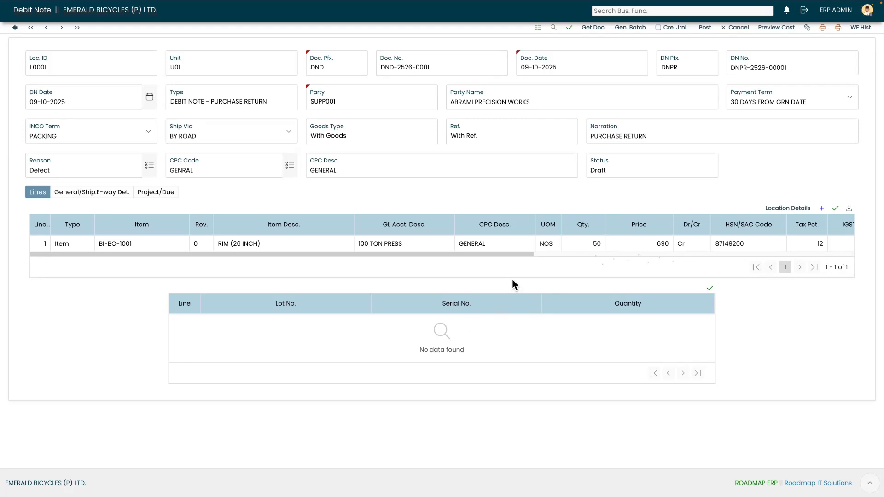
Create the journal for the debit note and view its debit and credit summary
{"action": "left_click", "coordinate": [679, 30]}
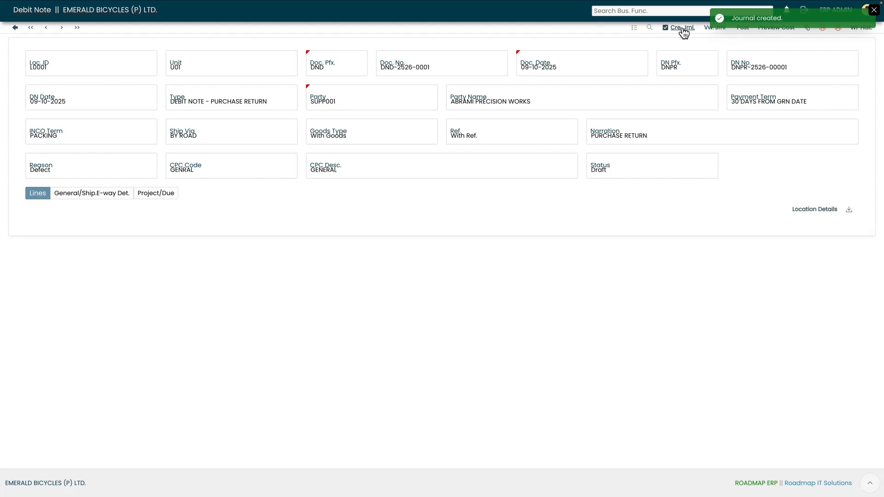
{"action": "left_click", "coordinate": [873, 10]}
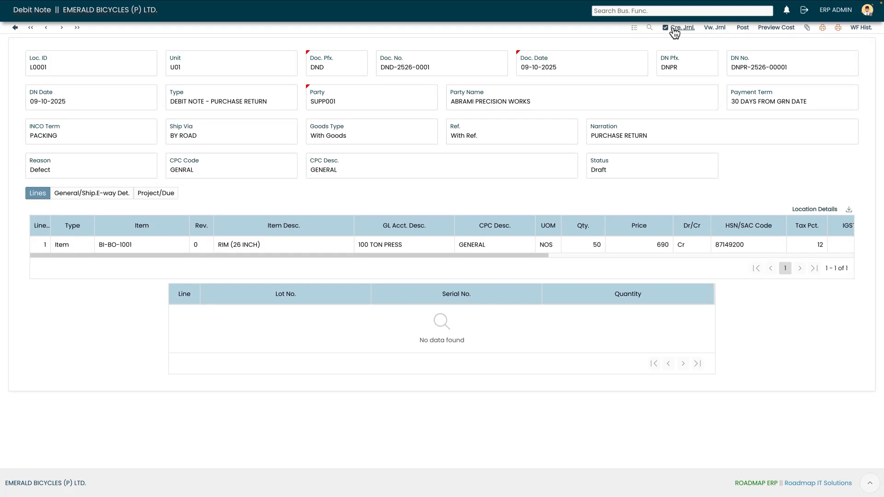
{"action": "left_click", "coordinate": [714, 29]}
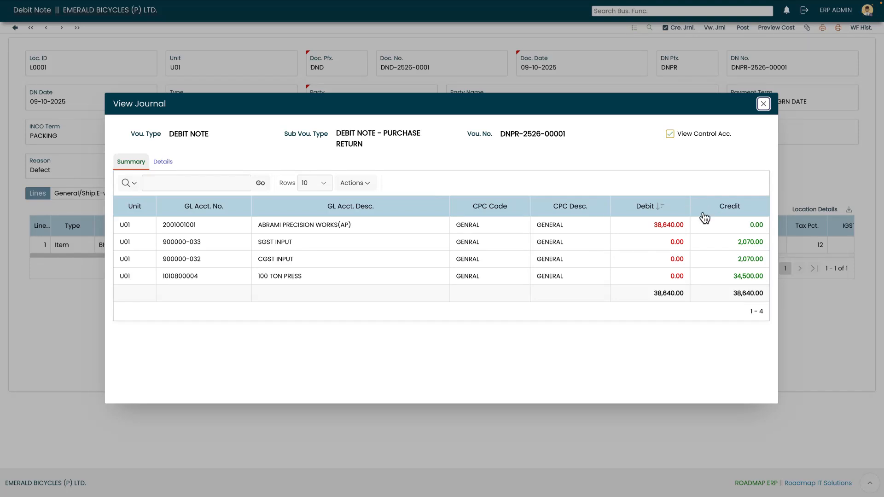
{"action": "left_click", "coordinate": [763, 104]}
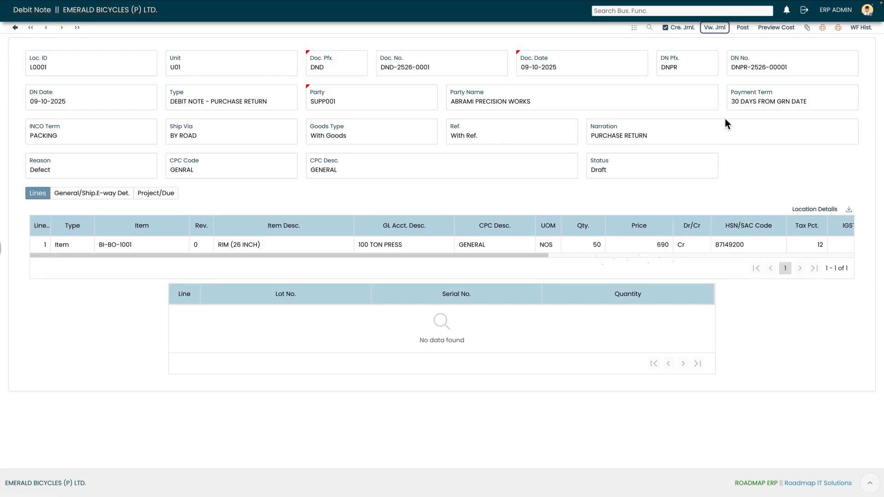
Post the debit note with medium priority, forwarding it to the warehouse supervisor with the action Forward for Reviewing
{"action": "left_click", "coordinate": [742, 29]}
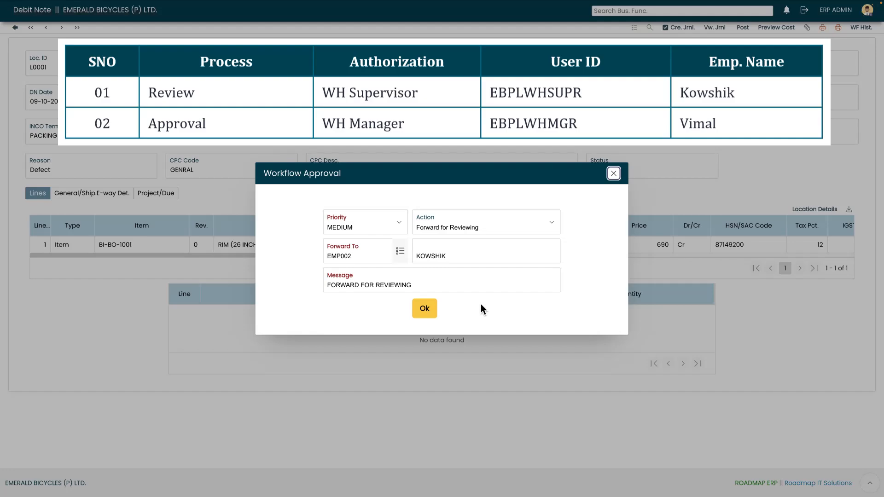
{"action": "left_click", "coordinate": [425, 310]}
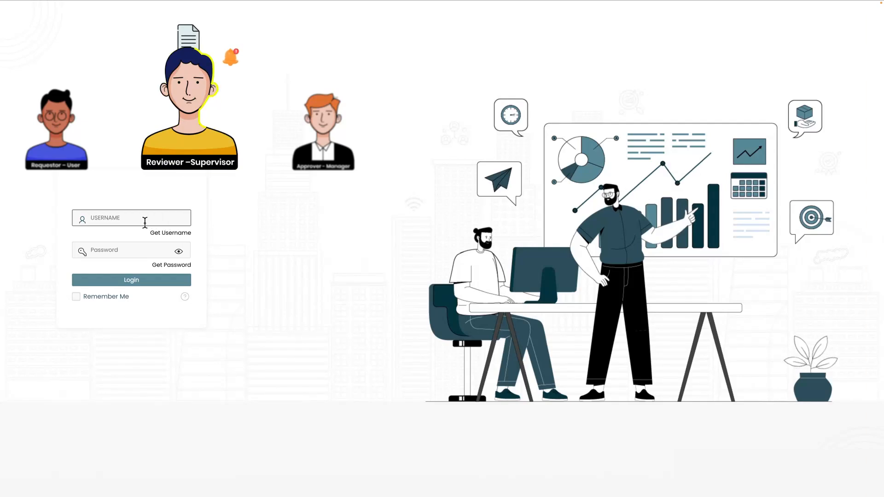
Log in with the warehouse supervisor's username and account password
{"action": "type", "text": "EBPLWHSUPR"}
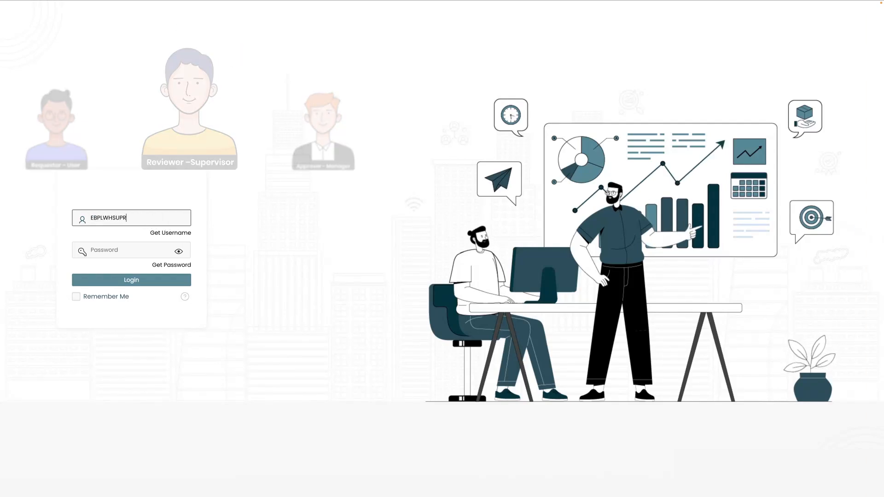
{"action": "left_click", "coordinate": [124, 250]}
{"action": "type", "text": "*********"}
{"action": "left_click", "coordinate": [135, 279]}
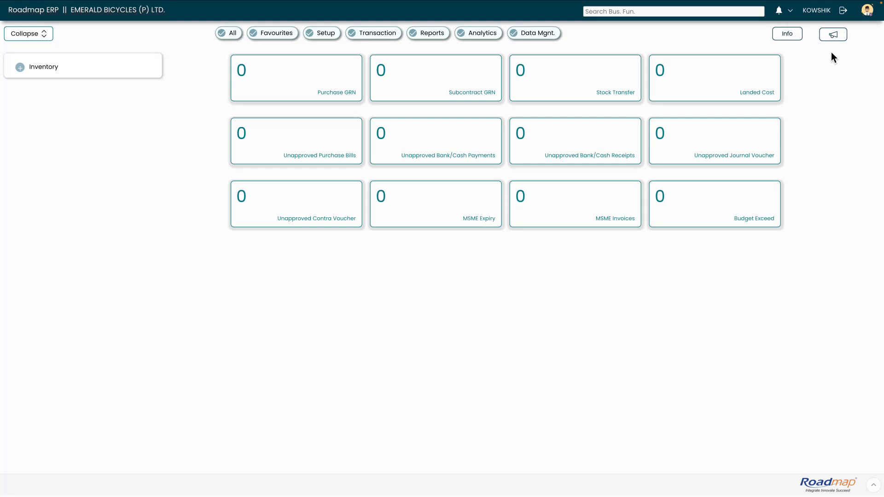
Open the purchase return debit note's details from the supervisor's pending document approvals
{"action": "left_click", "coordinate": [780, 14]}
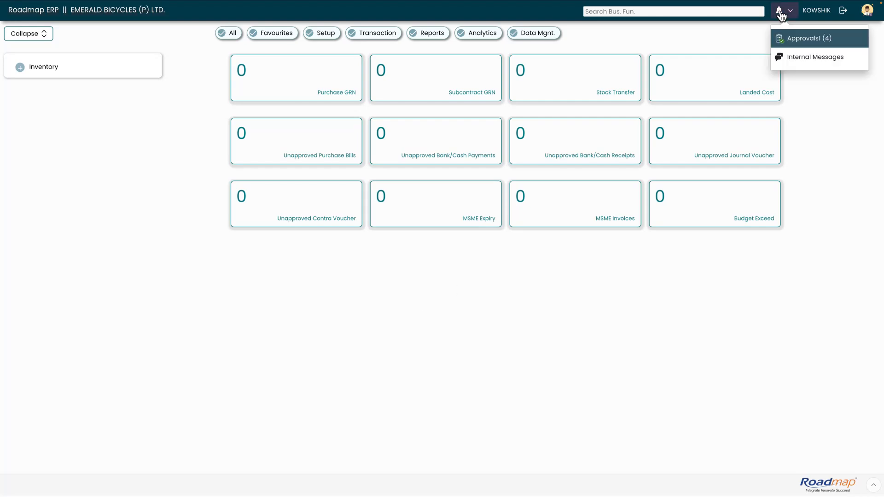
{"action": "left_click", "coordinate": [809, 41]}
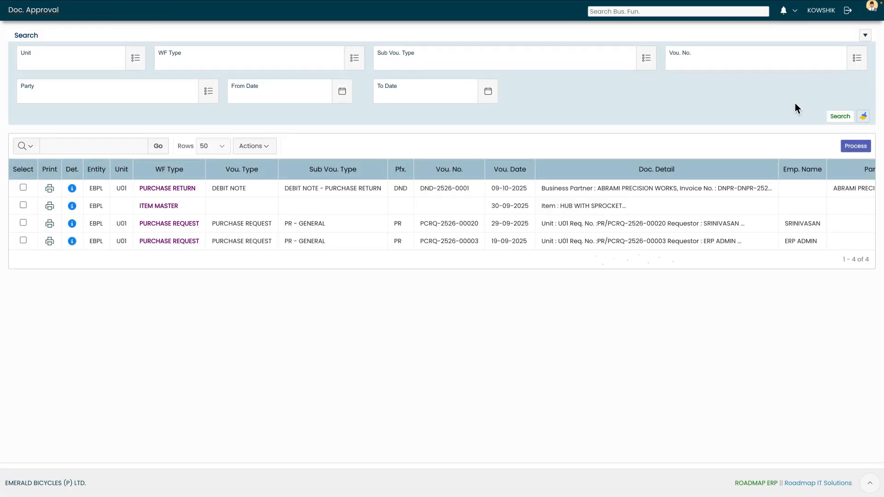
{"action": "left_click", "coordinate": [72, 189]}
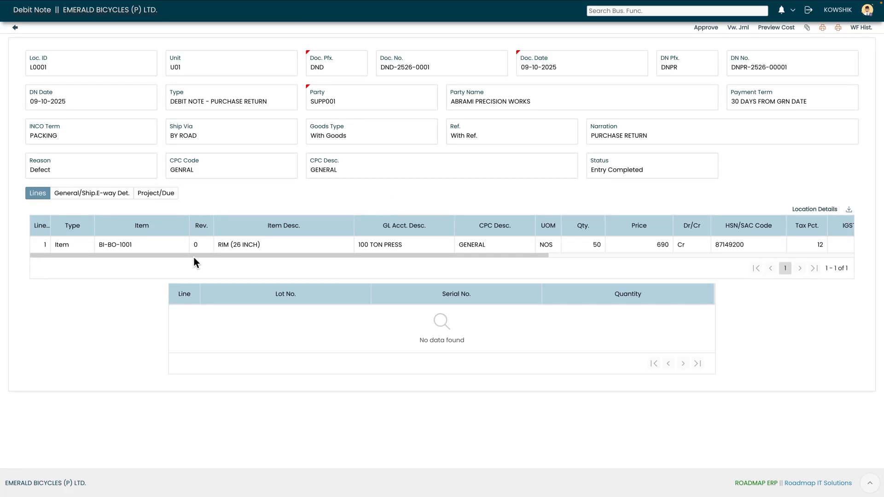
Check the line's tax columns and forward the debit note to the warehouse manager with the action Reviewing & Forward for Approver
{"action": "left_click_drag", "start_coordinate": [194, 256], "coordinate": [543, 241]}
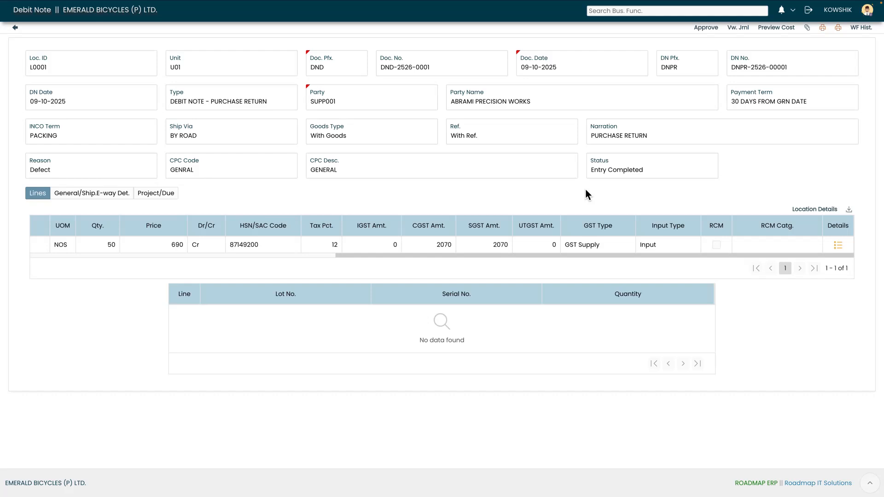
{"action": "left_click", "coordinate": [706, 28]}
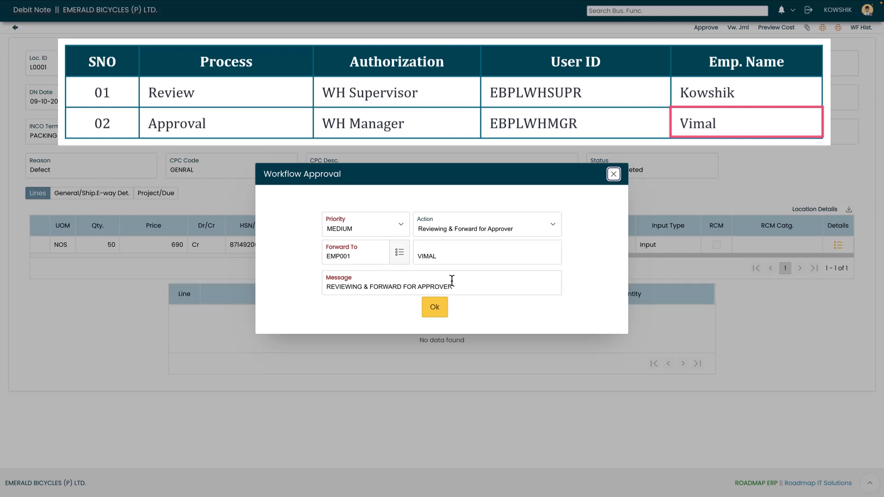
{"action": "left_click", "coordinate": [437, 309]}
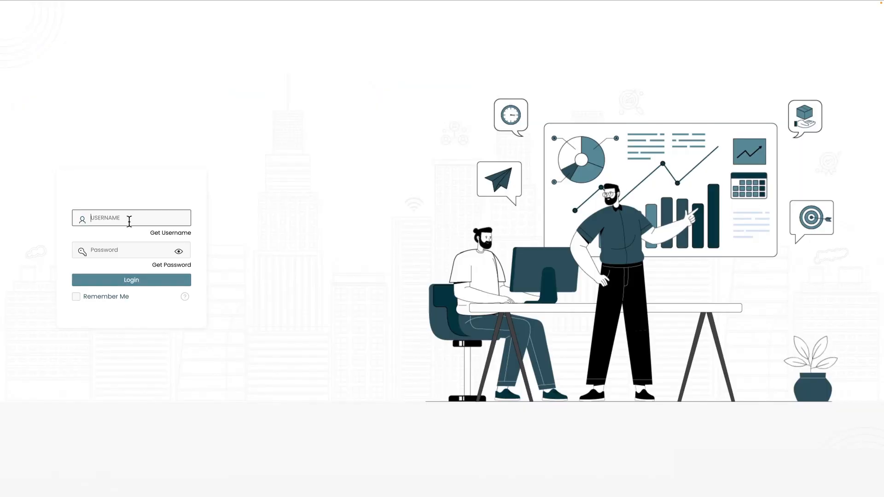
Log in with the warehouse manager's username and account password
{"action": "type", "text": "E"}
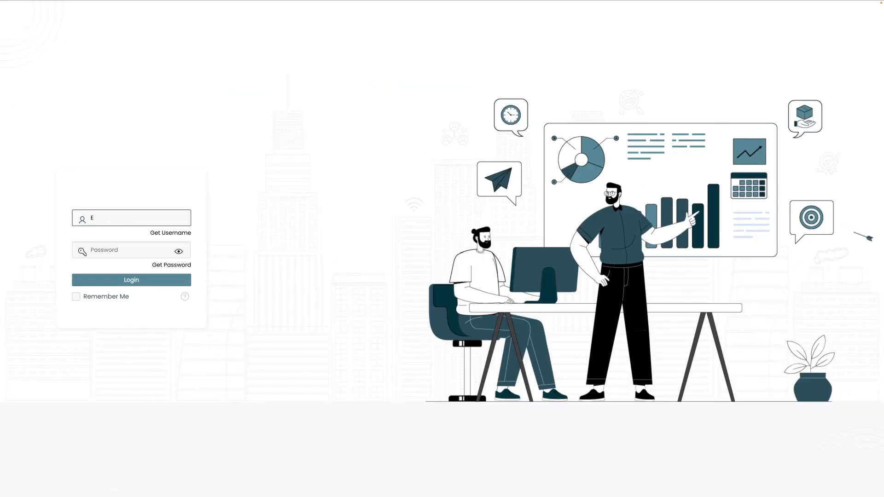
{"action": "type", "text": "BPLWHMGR"}
{"action": "key", "text": "Tab"}
{"action": "type", "text": "****"}
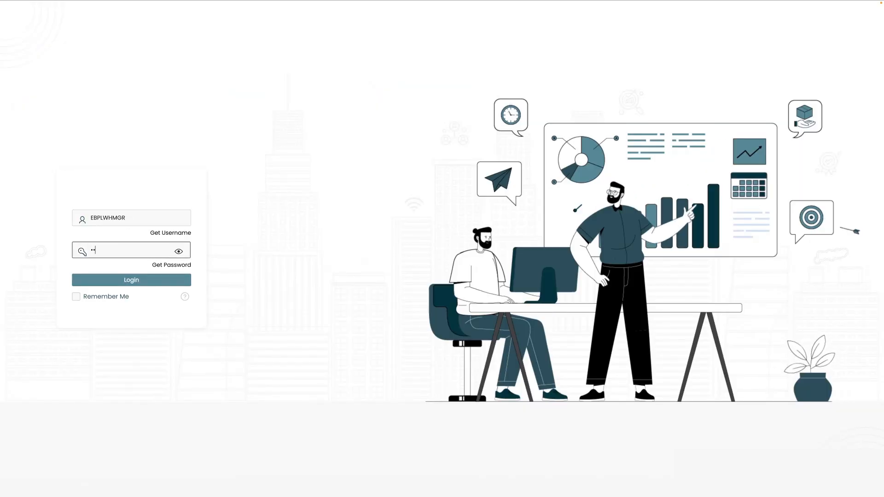
{"action": "type", "text": "*****"}
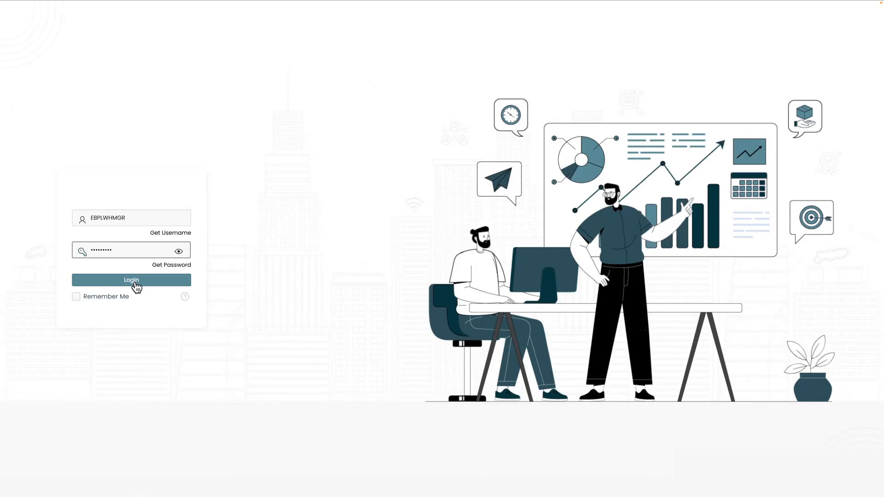
{"action": "left_click", "coordinate": [132, 281]}
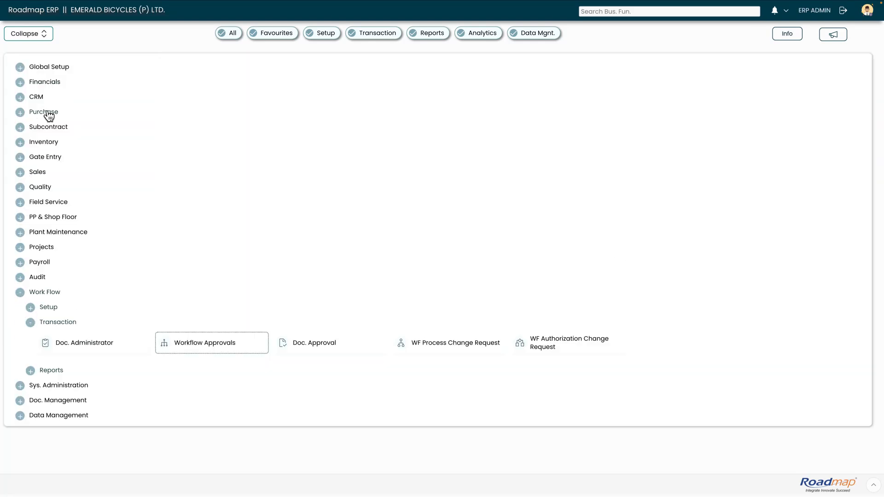
Open the Financials Debit Note function, search all debit note lines, and view the purchase return document before returning to the search
{"action": "left_click", "coordinate": [41, 84]}
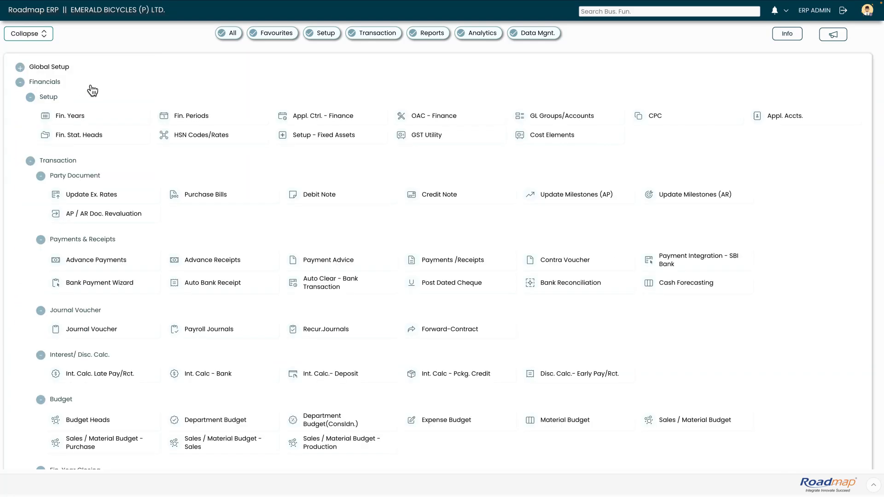
{"action": "left_click", "coordinate": [331, 197]}
{"action": "left_click", "coordinate": [806, 146]}
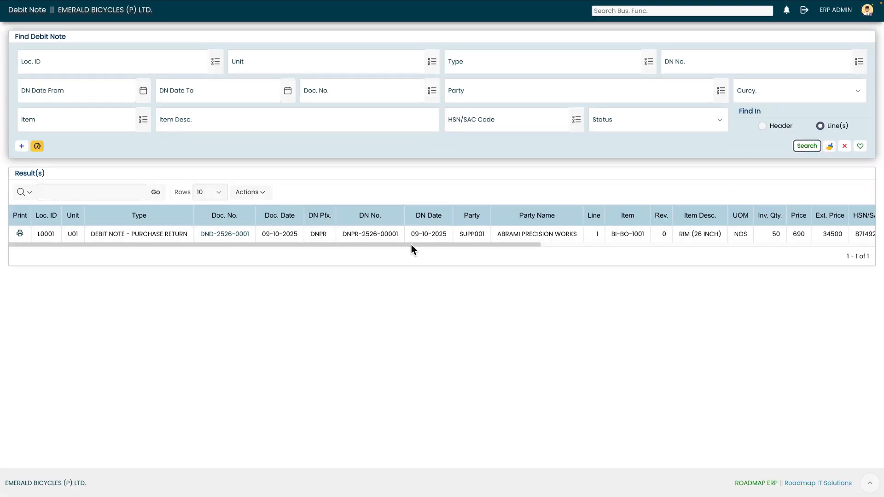
{"action": "left_click_drag", "start_coordinate": [411, 244], "coordinate": [446, 246]}
{"action": "left_click", "coordinate": [174, 235]}
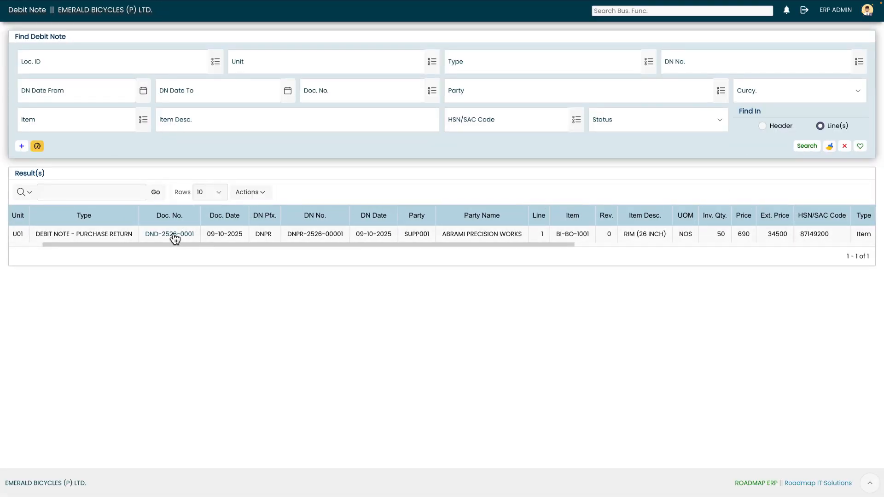
{"action": "left_click", "coordinate": [14, 27]}
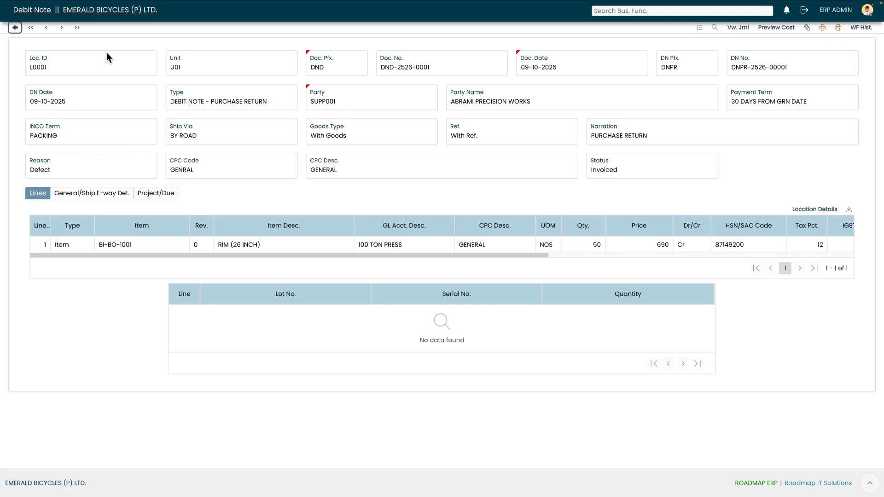
Find the purchase return debit note by its DNPR-prefixed DN No. and open the document
{"action": "left_click", "coordinate": [863, 63]}
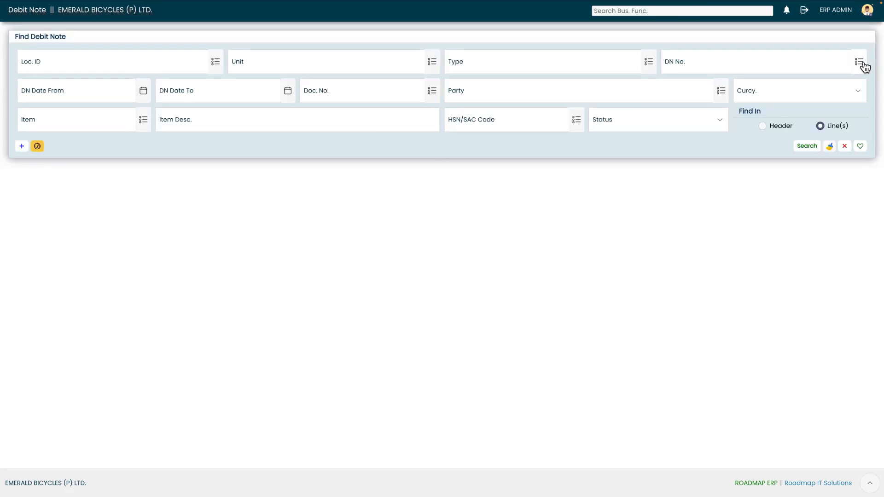
{"action": "left_click", "coordinate": [863, 65]}
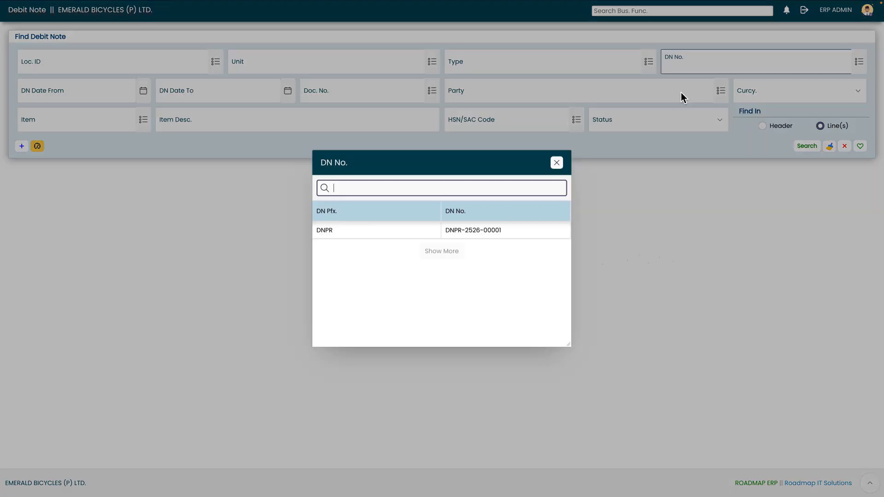
{"action": "left_click", "coordinate": [414, 234]}
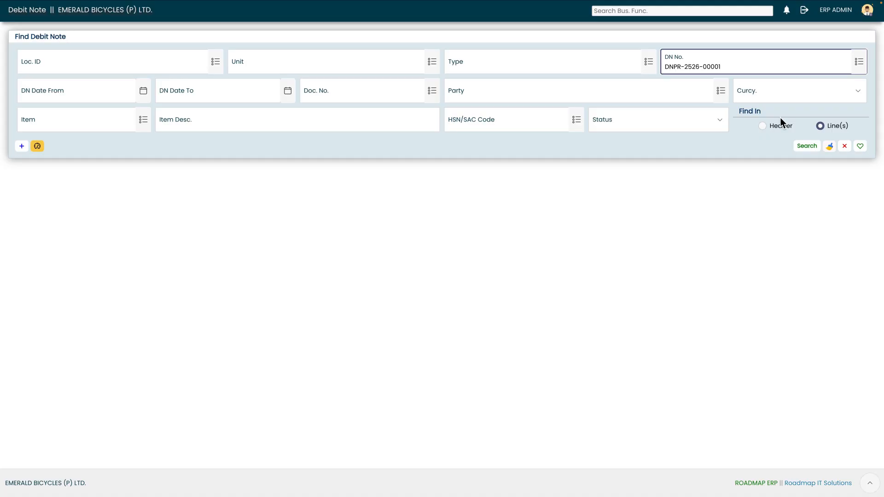
{"action": "left_click", "coordinate": [805, 143]}
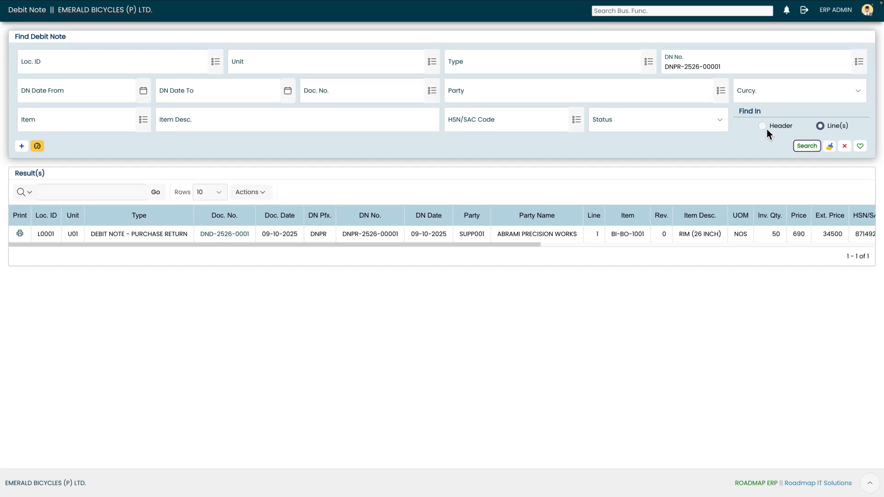
{"action": "left_click", "coordinate": [225, 235]}
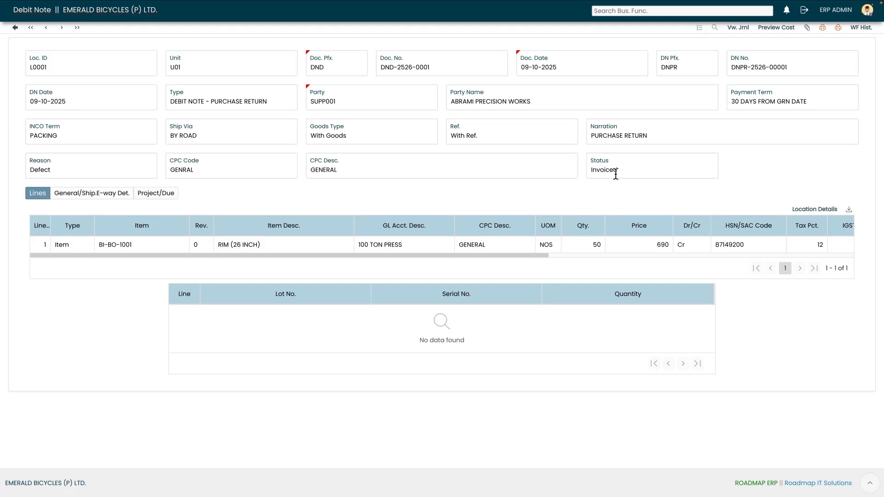
Preview the debit note's cost breakdown and review its workflow history, closing both views when done
{"action": "left_click", "coordinate": [772, 28]}
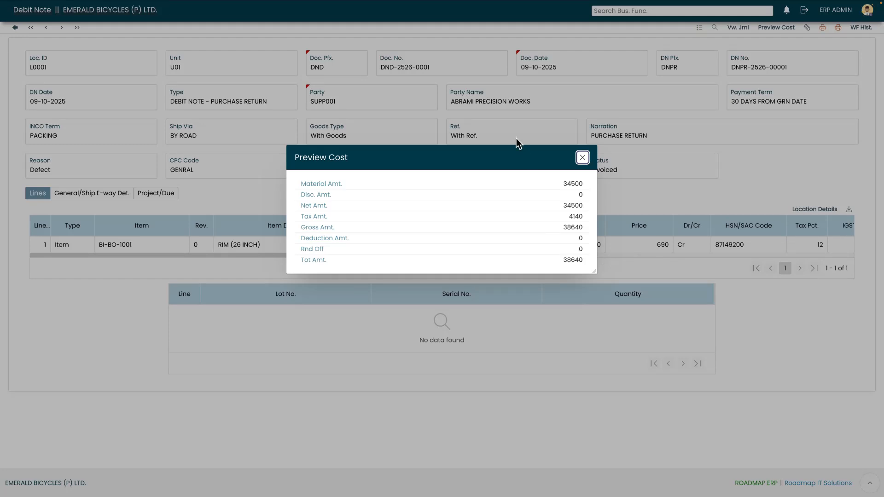
{"action": "left_click", "coordinate": [584, 158]}
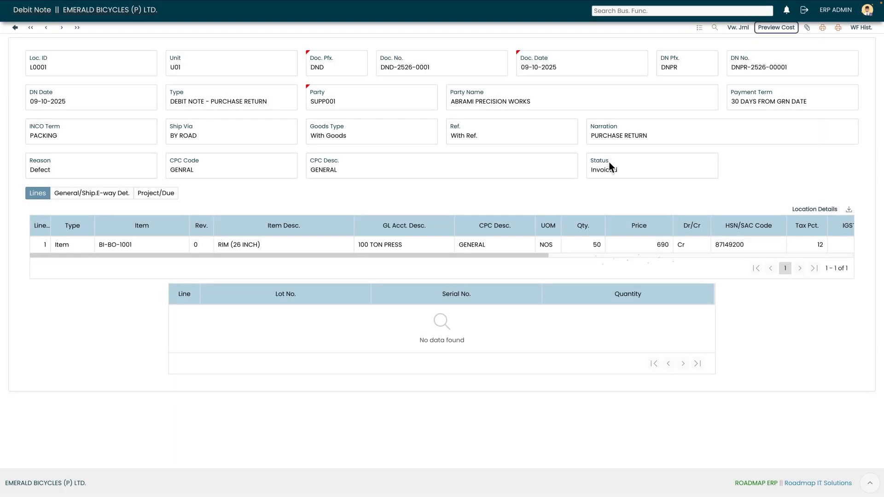
{"action": "left_click", "coordinate": [859, 27]}
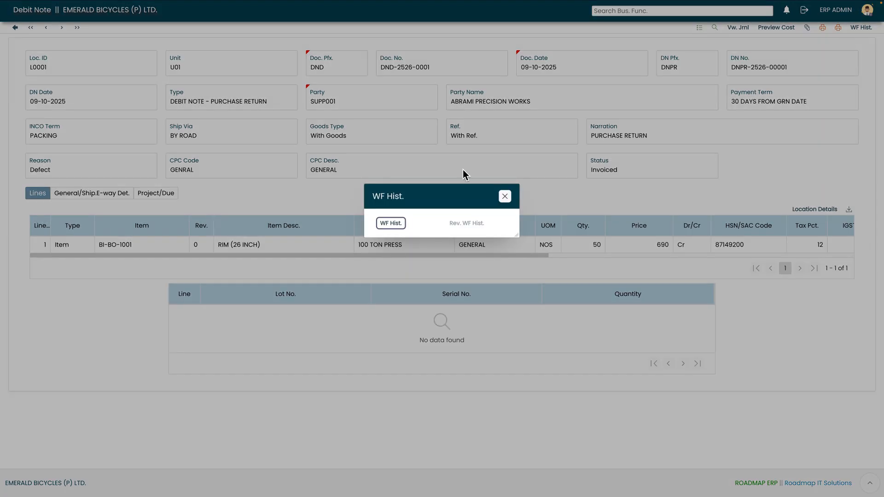
{"action": "left_click", "coordinate": [399, 224]}
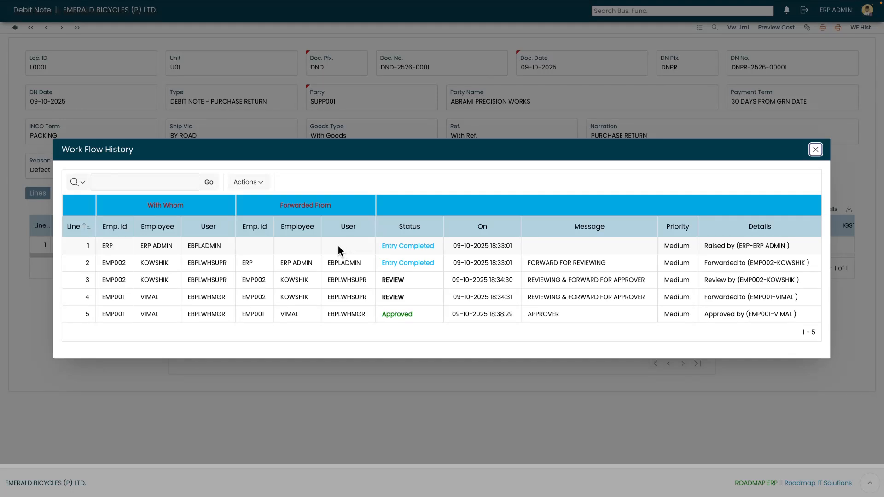
{"action": "left_click", "coordinate": [815, 149]}
{"action": "left_click", "coordinate": [505, 196]}
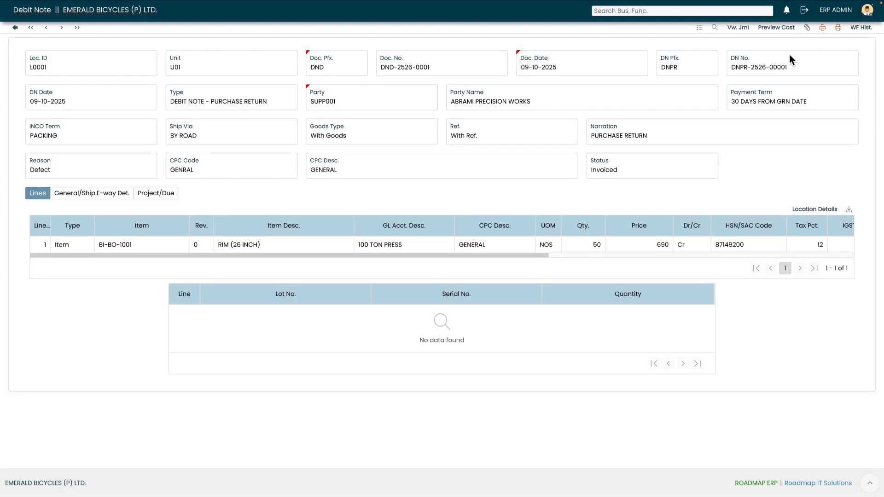